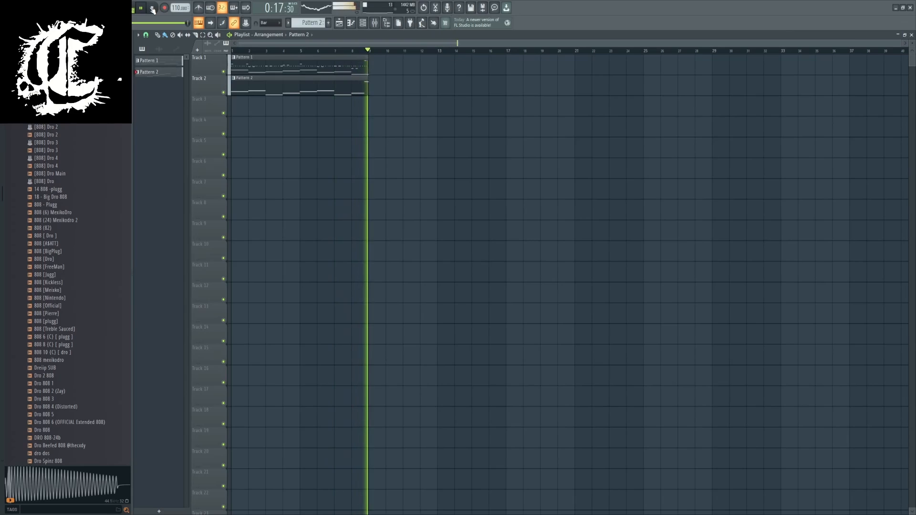
Solo the drums stem of White Ring - IxC999 and play it, switch the solo to the bass stem, and stop playback.
{"action": "left_click", "coordinate": [152, 9]}
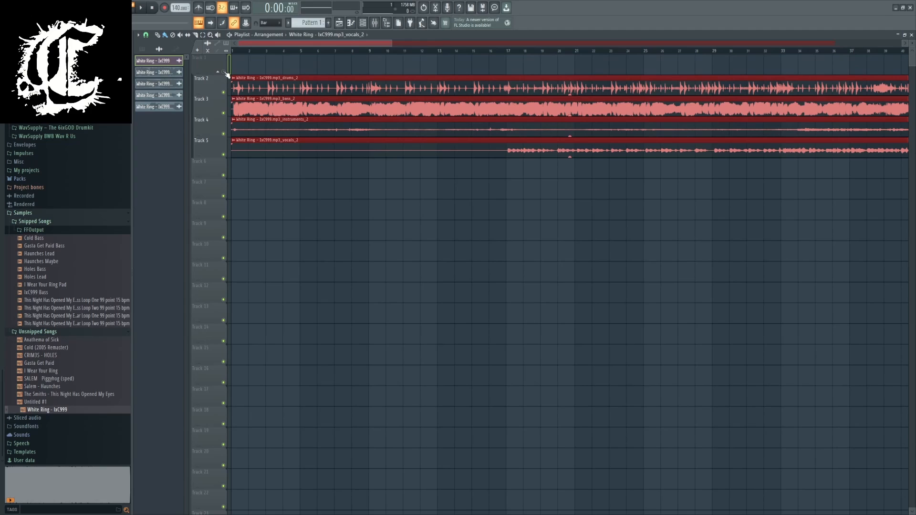
{"action": "right_click", "coordinate": [223, 92]}
{"action": "key", "text": "space"}
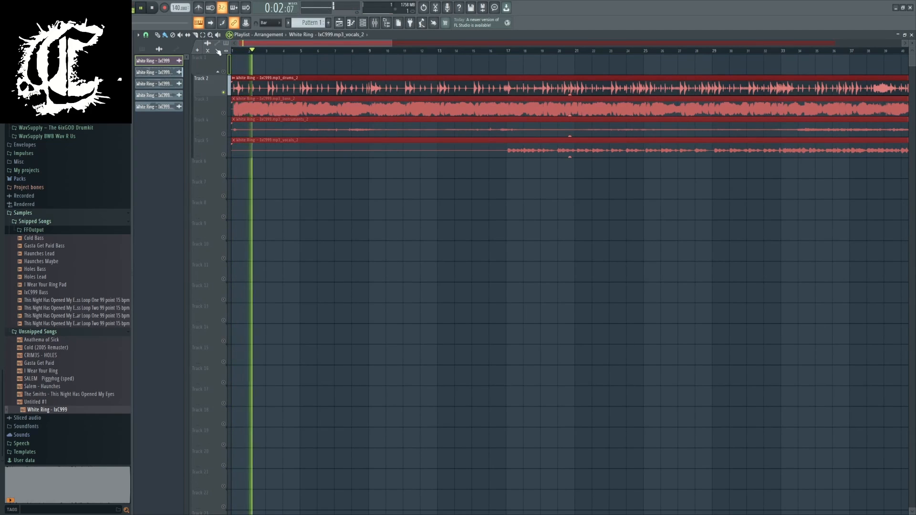
{"action": "right_click", "coordinate": [223, 113]}
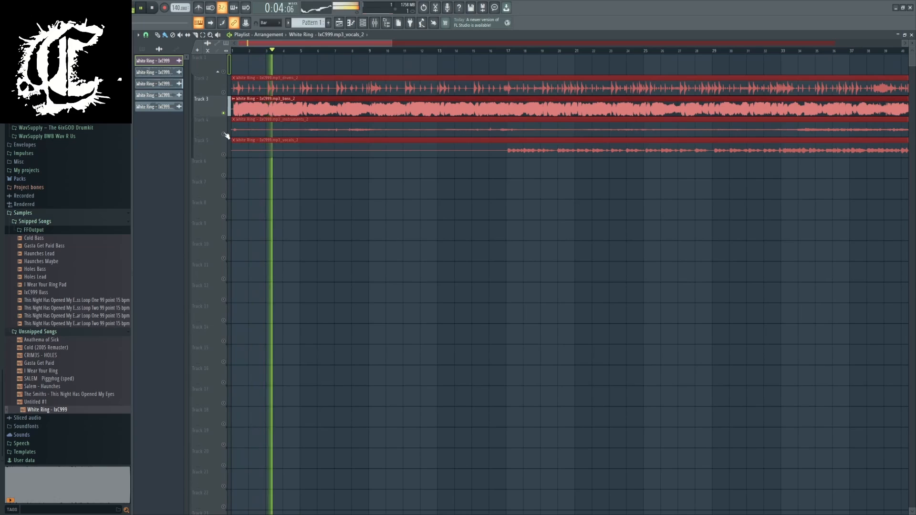
{"action": "left_click", "coordinate": [153, 7]}
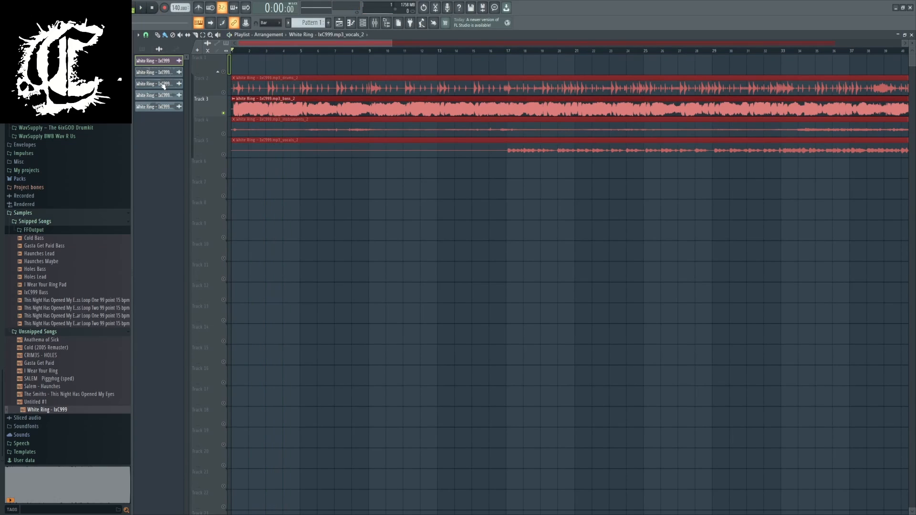
Unmute the instruments stem alongside the bass, listen to both together, and mark bars 5 to 13 on the playlist timeline.
{"action": "left_click", "coordinate": [225, 135]}
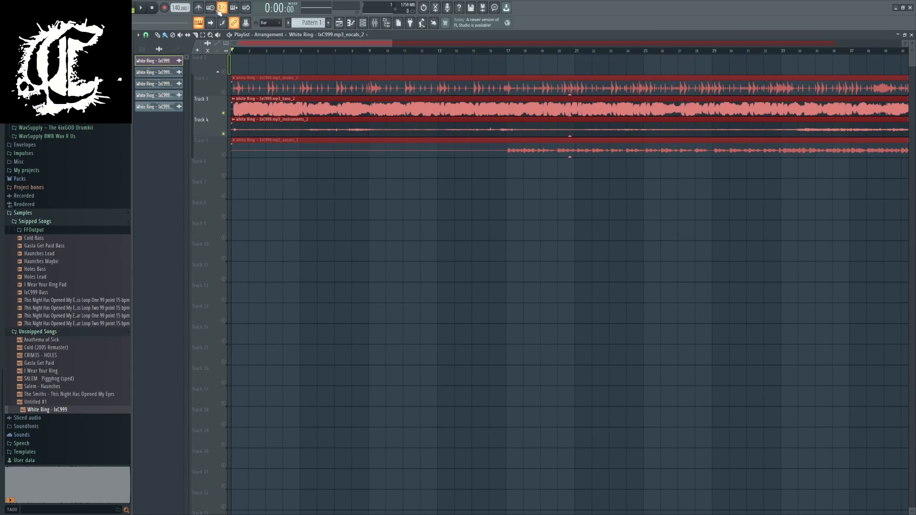
{"action": "key", "text": "space"}
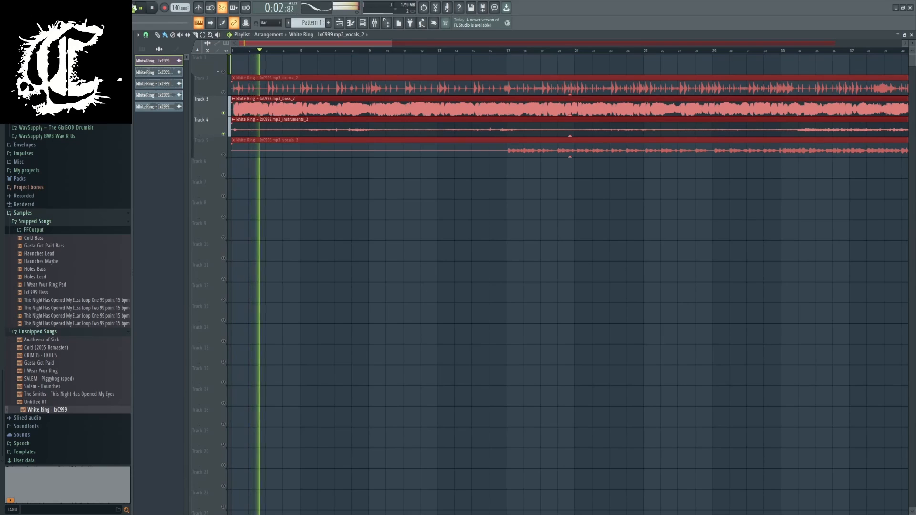
{"action": "key", "text": "space"}
{"action": "left_click_drag", "start_coordinate": [300, 51], "coordinate": [437, 53]}
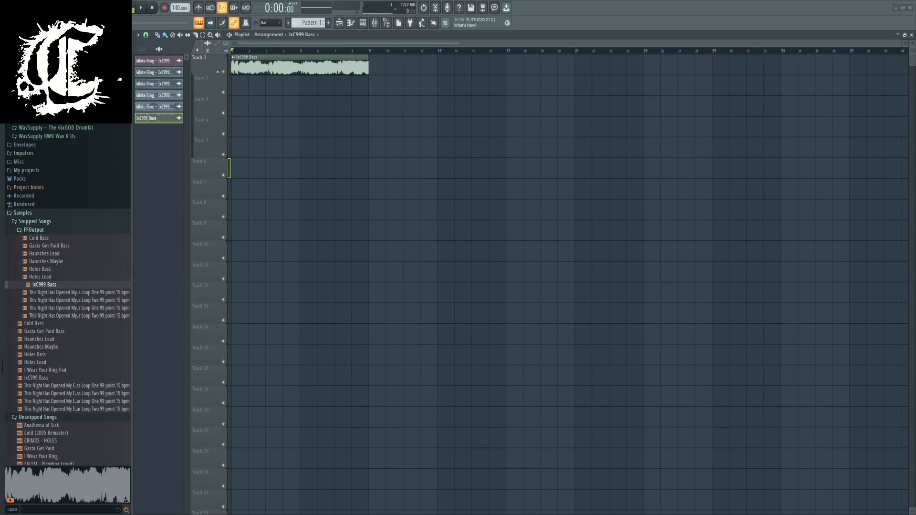
Play back the snipped IxC999 Bass clip on Track 1 and stop it.
{"action": "key", "text": "space"}
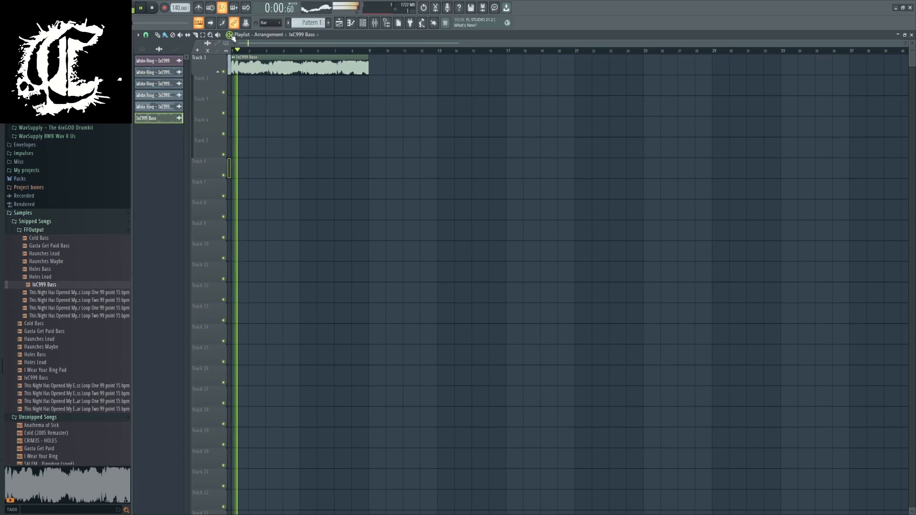
{"action": "left_click", "coordinate": [153, 8]}
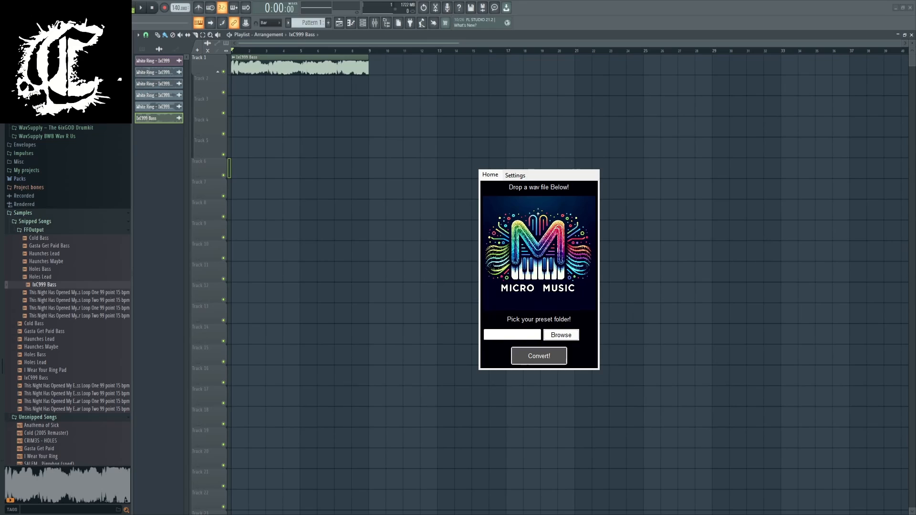
In the Micro Music converter, set the number of preset choices to 9 and return to its home page.
{"action": "left_click", "coordinate": [515, 175]}
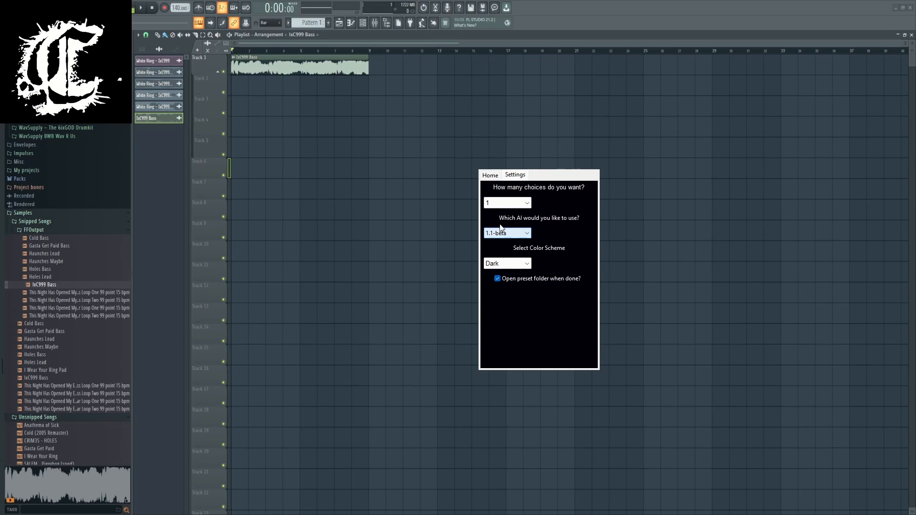
{"action": "scroll", "coordinate": [498, 205], "scroll_direction": "down", "scroll_amount": 8}
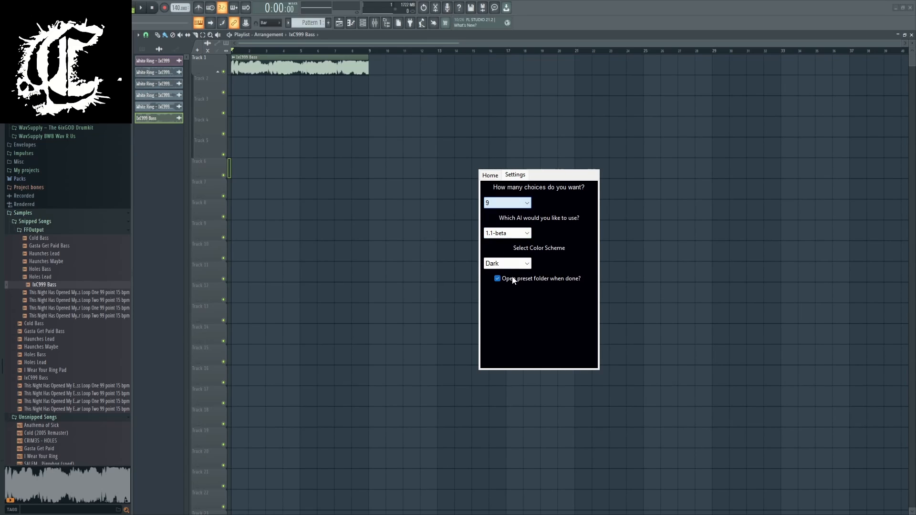
{"action": "left_click", "coordinate": [489, 177]}
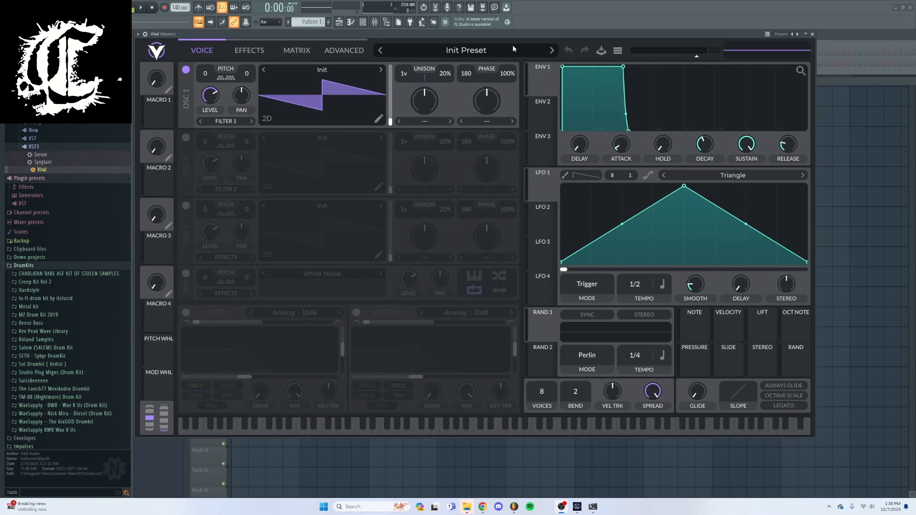
In Vital, browse the user presets and audition the generated IxC999 Bass variants from Bass_8 down to Bass_3, plus IxC999 Bass Close Enough.
{"action": "left_click", "coordinate": [465, 49]}
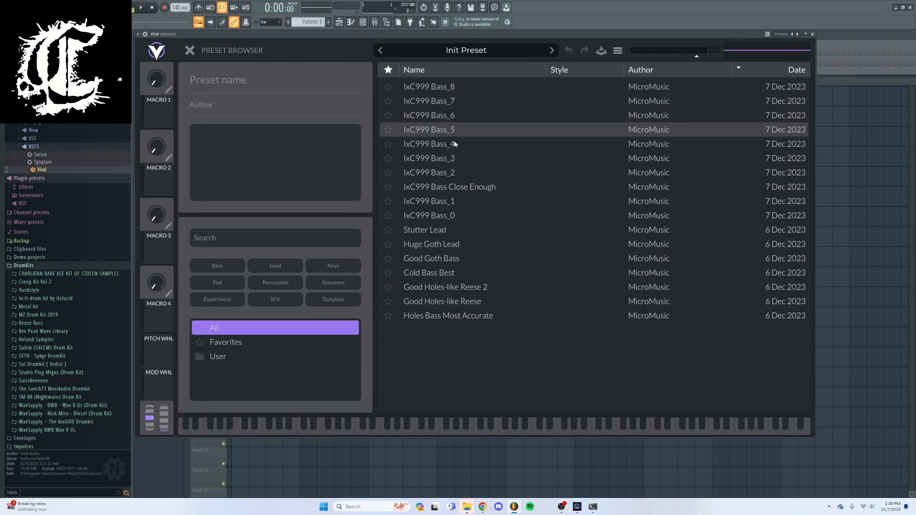
{"action": "left_click", "coordinate": [228, 358]}
{"action": "left_click", "coordinate": [429, 87]}
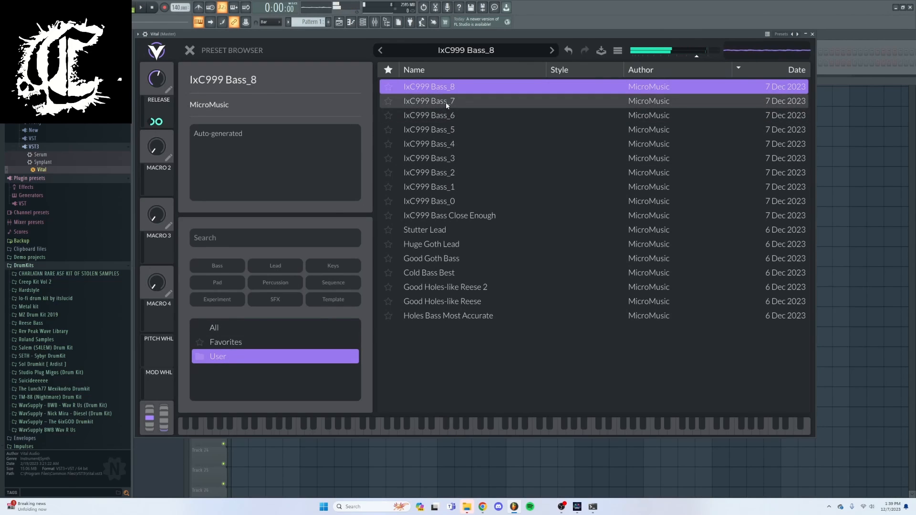
{"action": "left_click", "coordinate": [446, 102]}
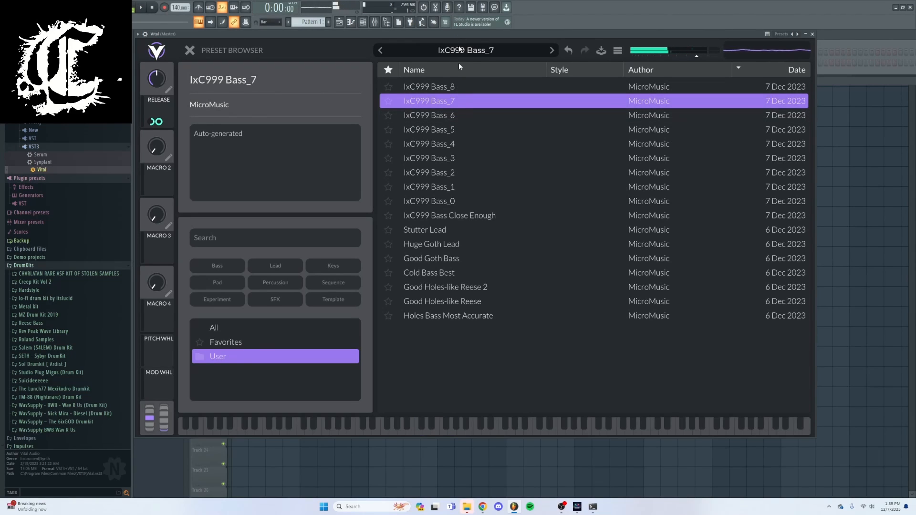
{"action": "left_click", "coordinate": [453, 115]}
{"action": "left_click", "coordinate": [453, 130]}
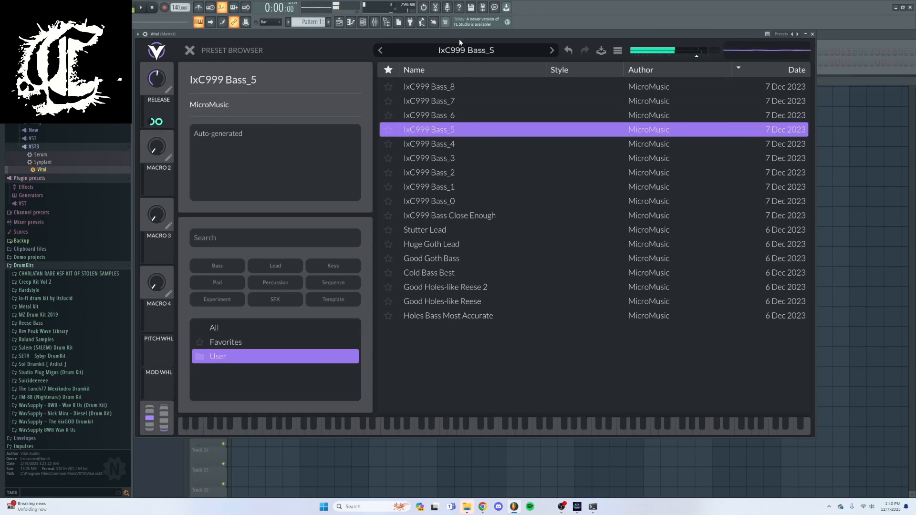
{"action": "left_click", "coordinate": [453, 143]}
{"action": "left_click", "coordinate": [454, 158]}
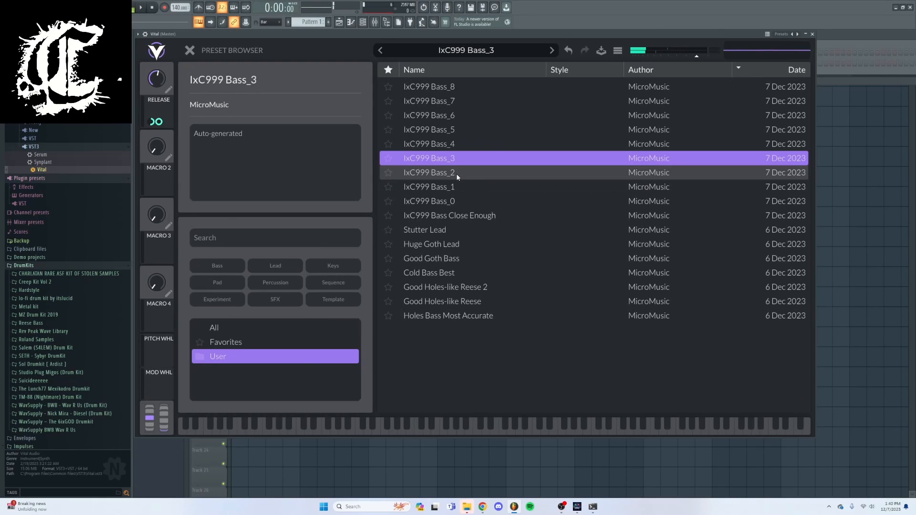
{"action": "left_click", "coordinate": [457, 212]}
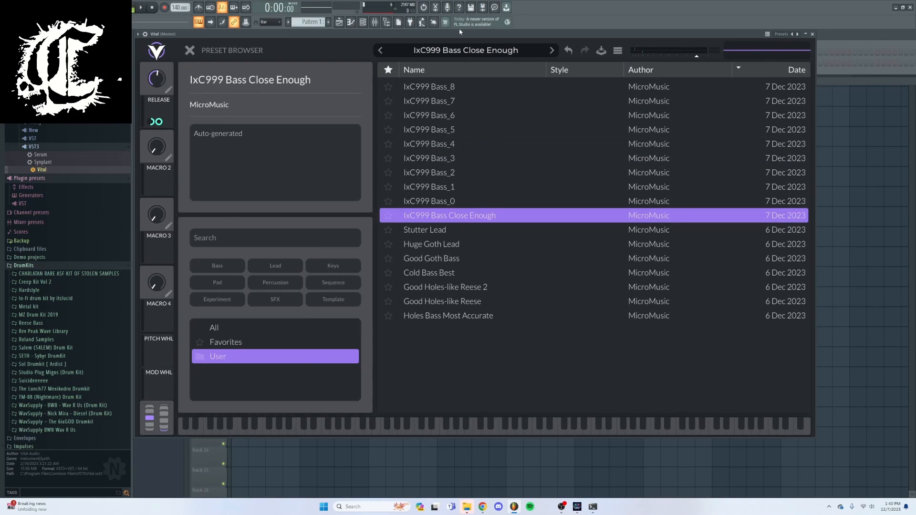
{"action": "left_click", "coordinate": [459, 162]}
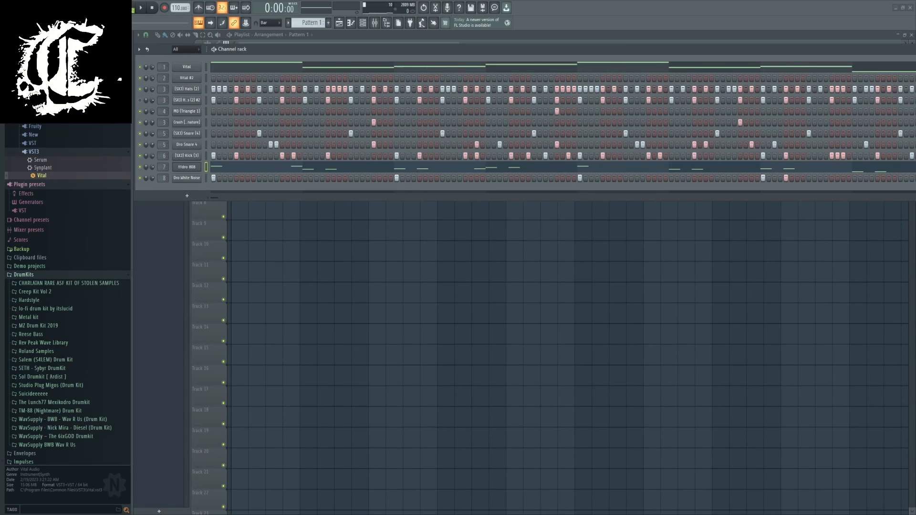
Play the Vital channel's notes from Pattern 1 in the piano roll and show the effects on its mixer insert.
{"action": "key", "text": "F7"}
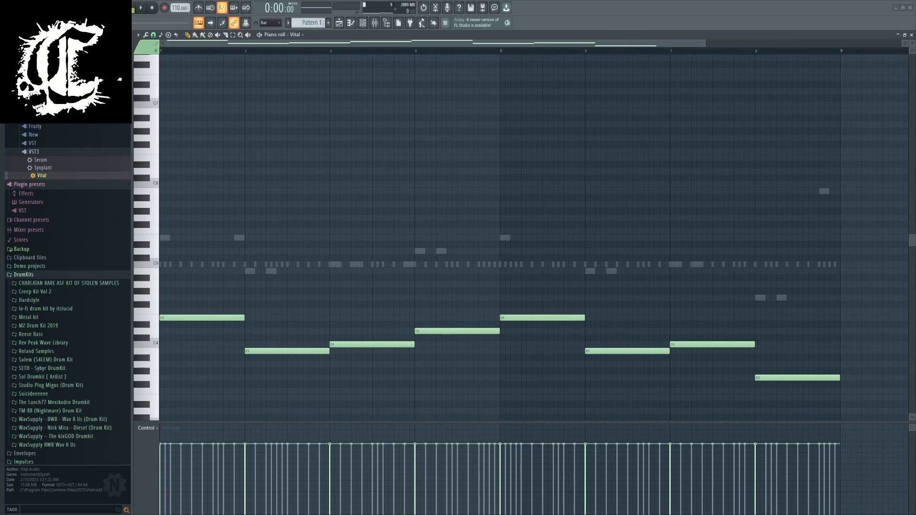
{"action": "scroll", "coordinate": [525, 239], "scroll_direction": "down", "scroll_amount": 1}
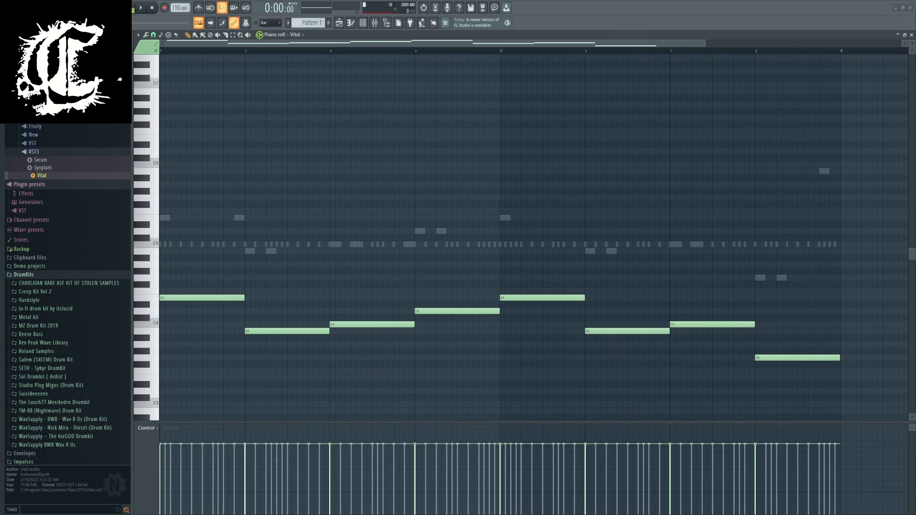
{"action": "key", "text": "space"}
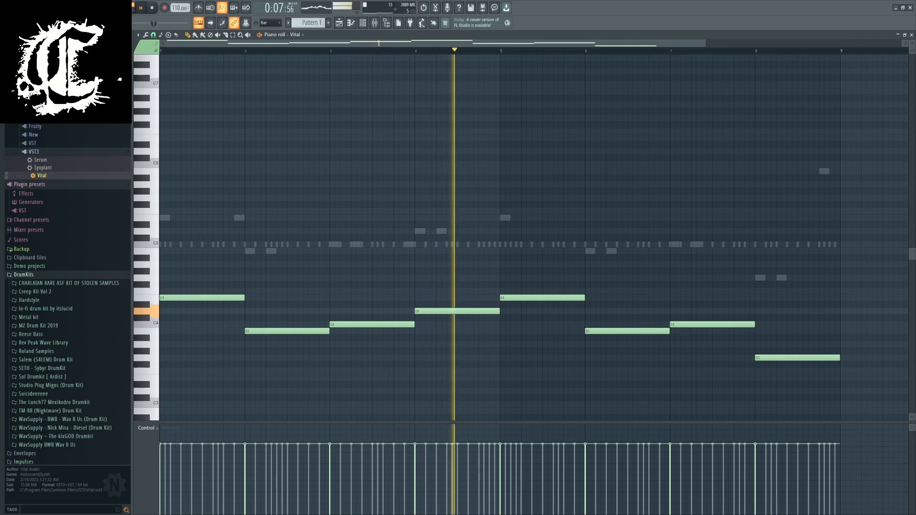
{"action": "key", "text": "space"}
{"action": "key", "text": "F9"}
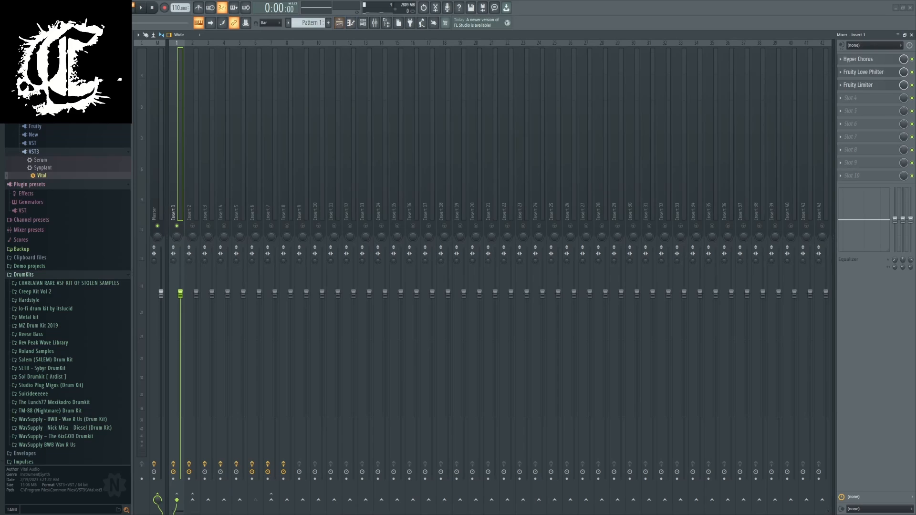
Show the Vital #2 notes of Pattern 2 in the piano roll and play them through.
{"action": "left_click", "coordinate": [350, 23]}
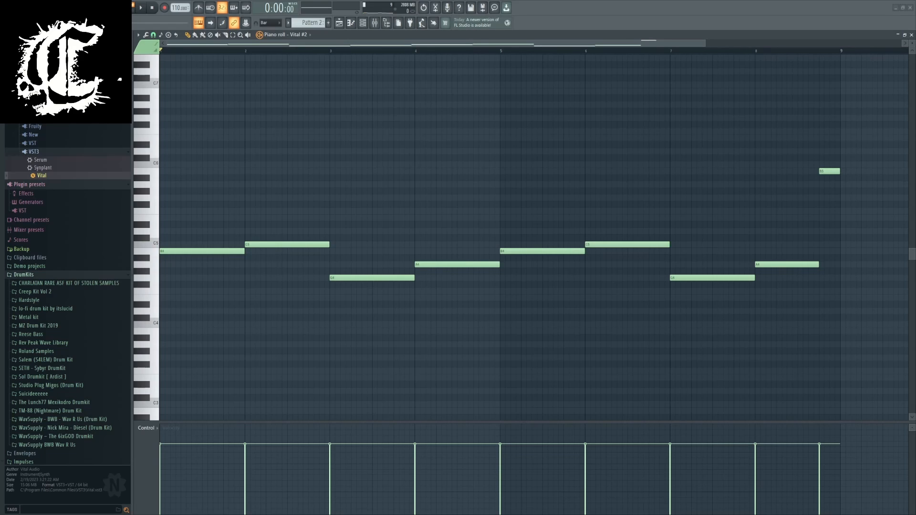
{"action": "key", "text": "space"}
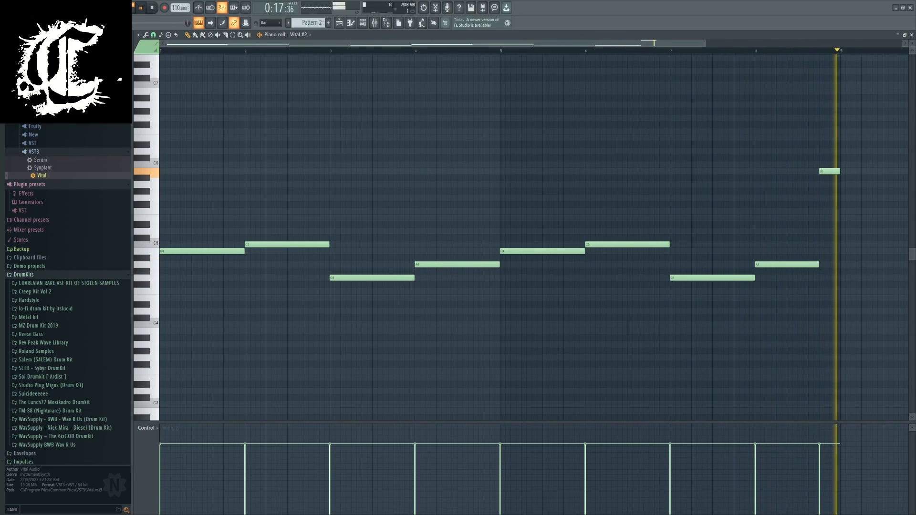
{"action": "key", "text": "space"}
Show the effect chain on mixer Insert 2 and inspect the Fruity Parametric EQ 2 curve.
{"action": "key", "text": "F9"}
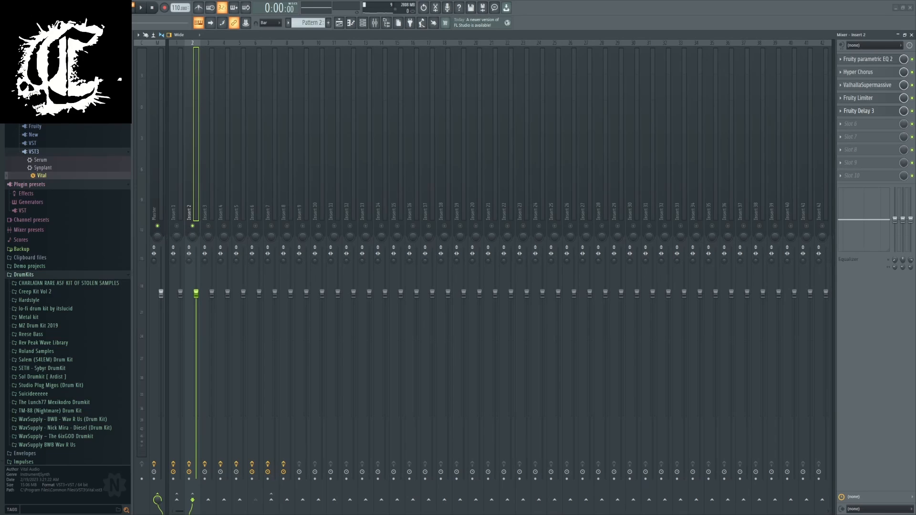
{"action": "left_click", "coordinate": [864, 60]}
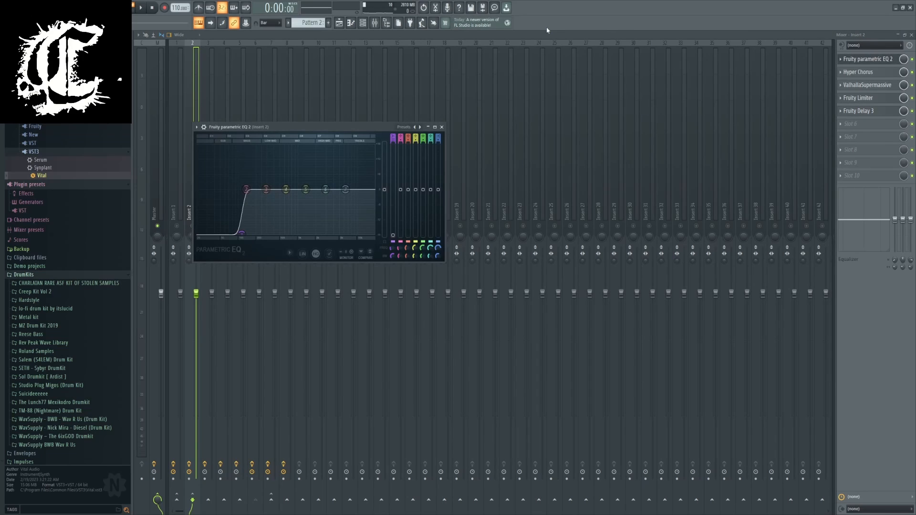
{"action": "left_click", "coordinate": [863, 60]}
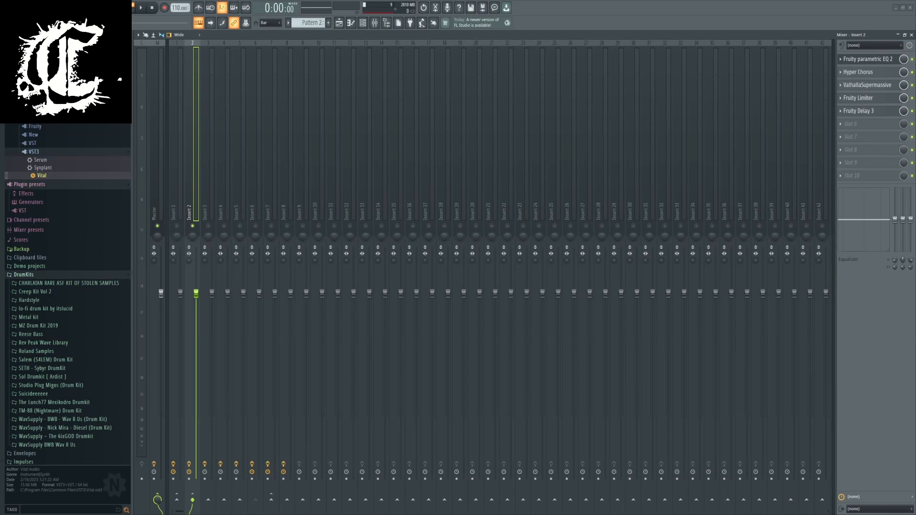
Bring up the channel rack with Pattern 1's drum channels and select mixer Insert 3.
{"action": "key", "text": "F7"}
{"action": "key", "text": "space"}
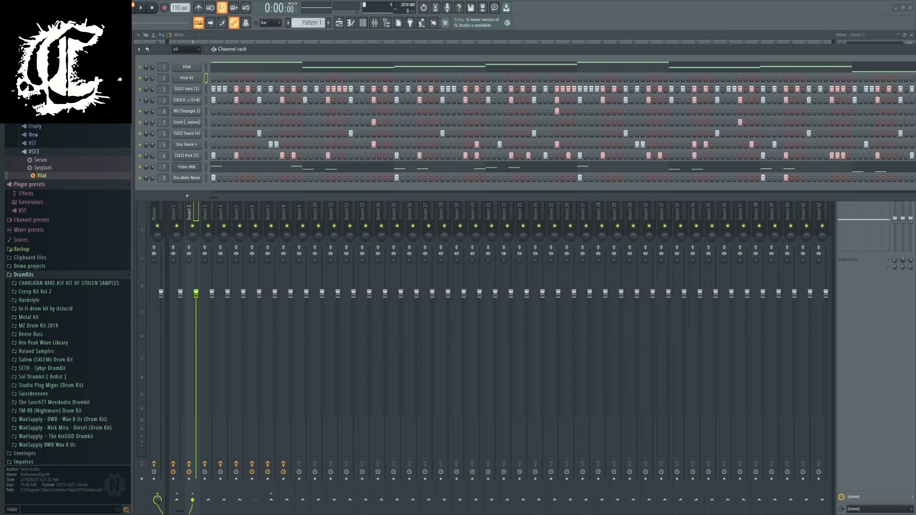
{"action": "left_click", "coordinate": [204, 213]}
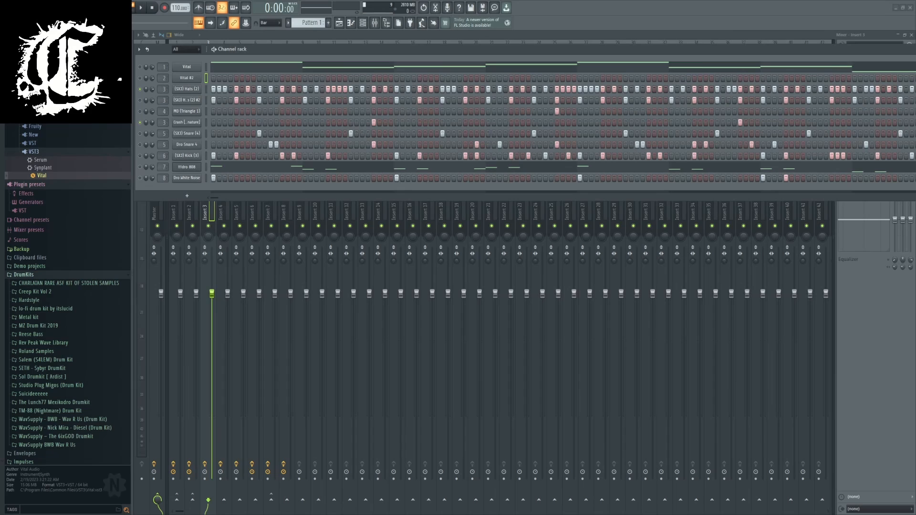
Play Pattern 1's drum channels in isolated groups: the hats, the snares with white noise, and the kick with the 808.
{"action": "key", "text": "space"}
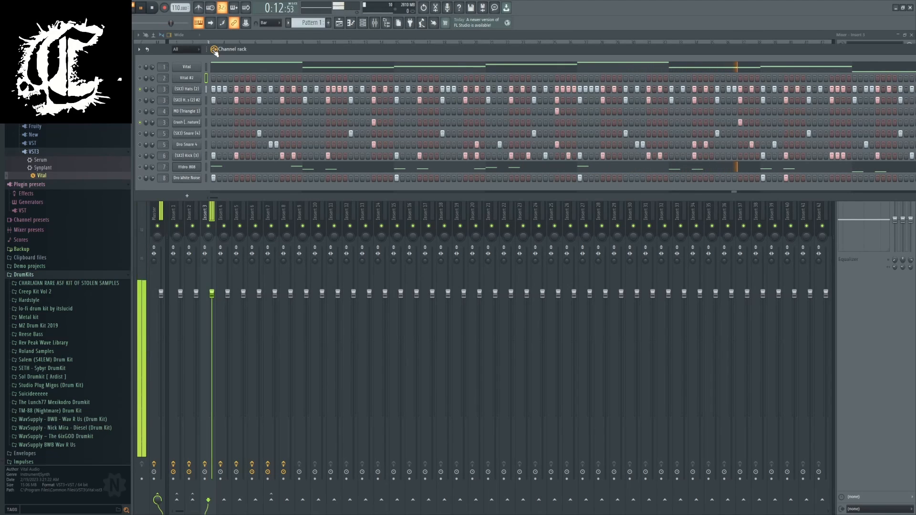
{"action": "key", "text": "space"}
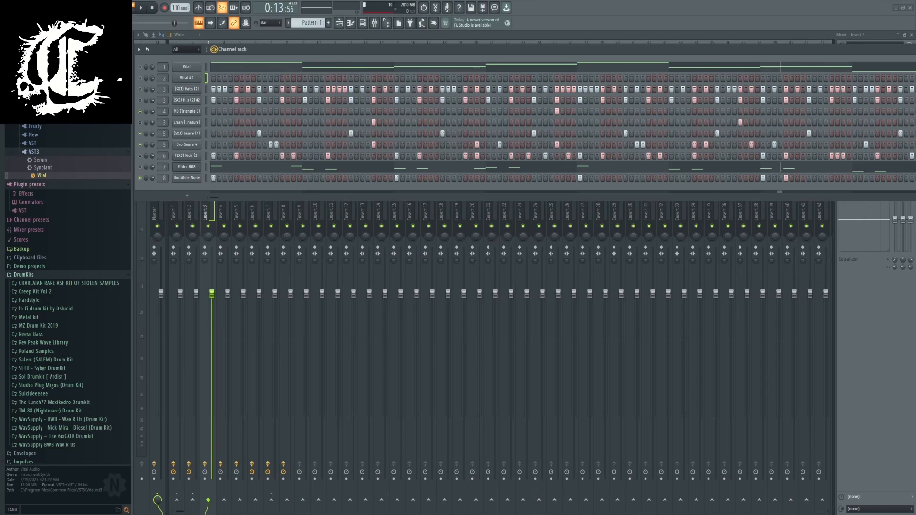
{"action": "key", "text": "space"}
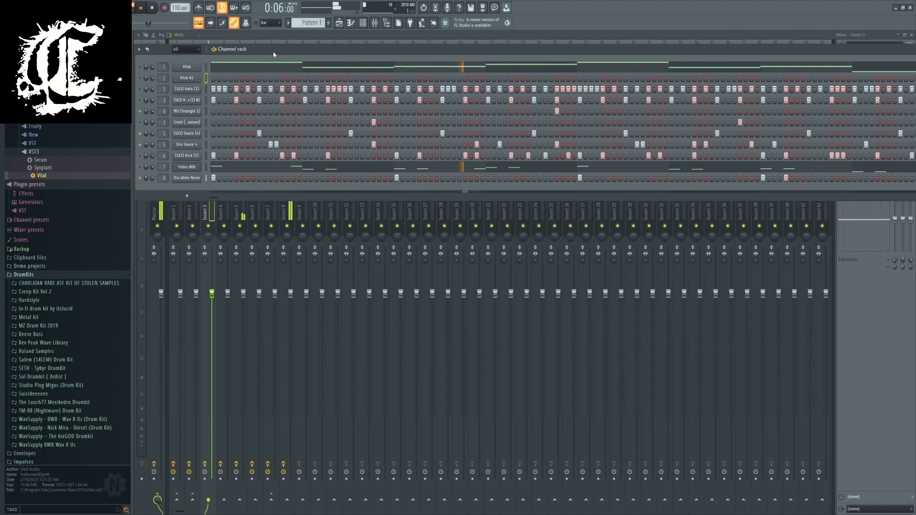
{"action": "left_click", "coordinate": [153, 8]}
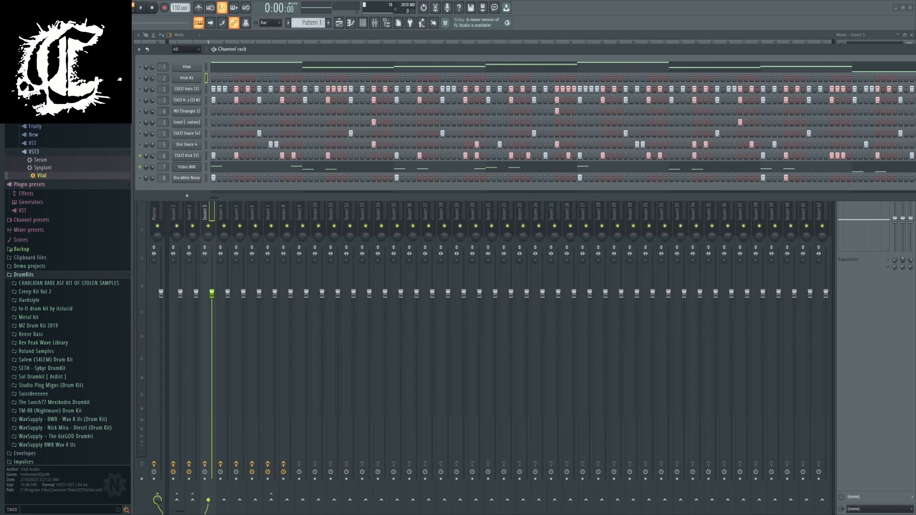
{"action": "key", "text": "space"}
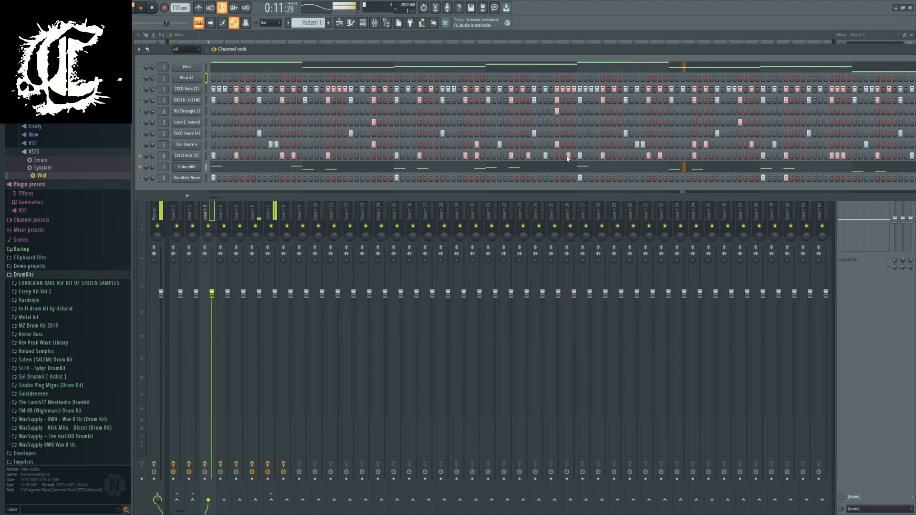
Show the 808 channel's notes of Pattern 1 in the piano roll, play them through, stop playback and close the piano roll.
{"action": "left_click", "coordinate": [586, 167]}
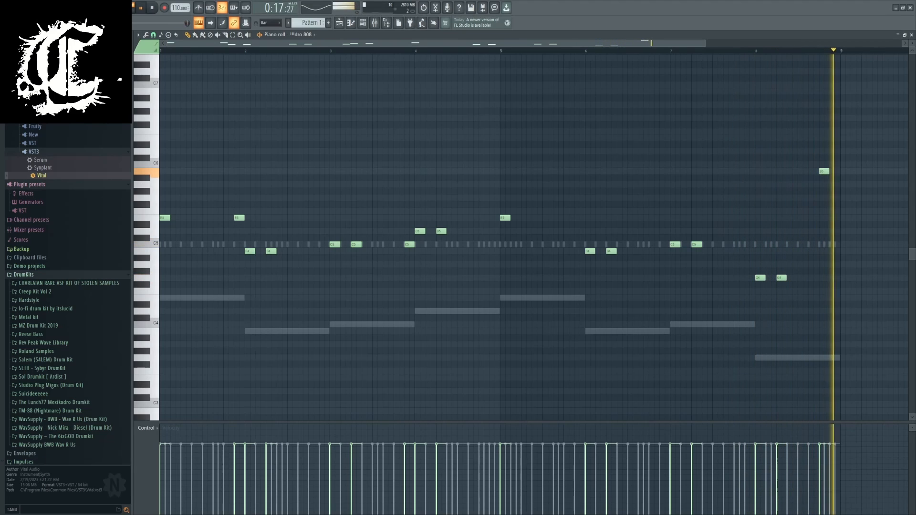
{"action": "key", "text": "space"}
{"action": "key", "text": "F7"}
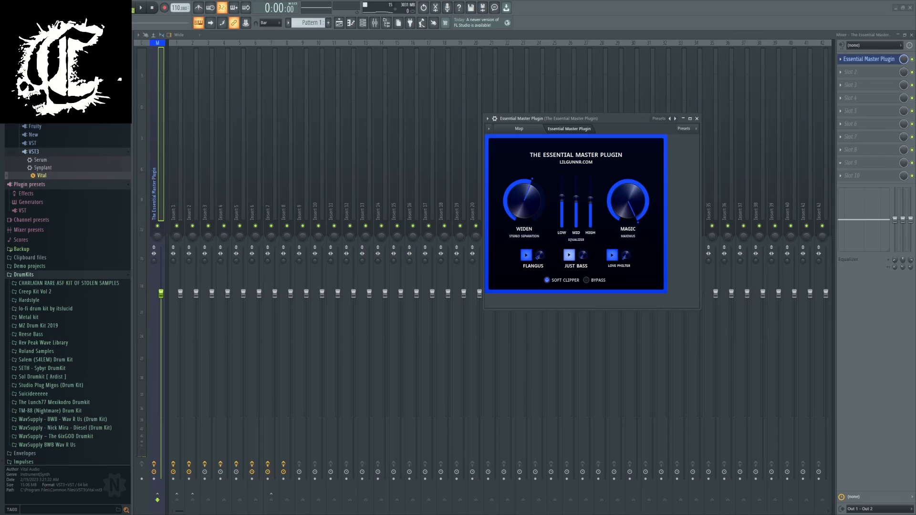
Play the full beat through the master's Essential Master Plugin and show the two-pattern playlist arrangement before stopping playback.
{"action": "left_click_drag", "start_coordinate": [624, 122], "coordinate": [569, 129]}
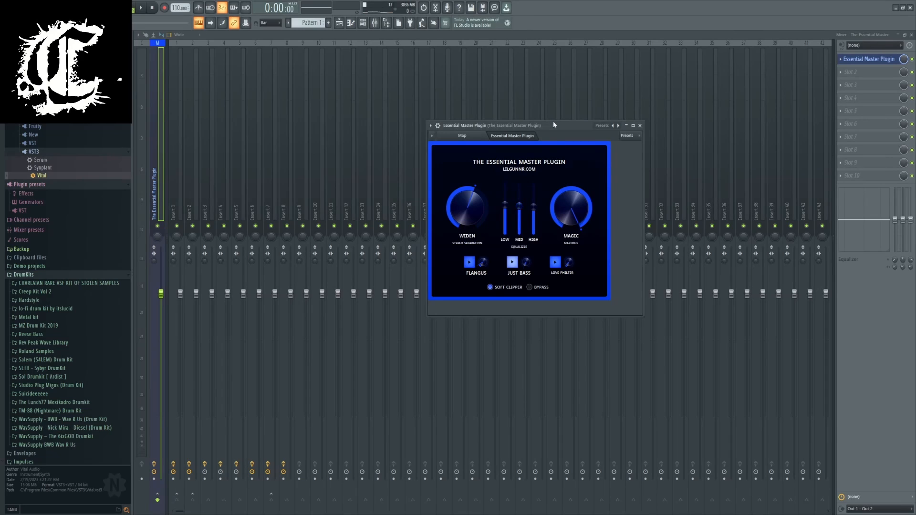
{"action": "key", "text": "space"}
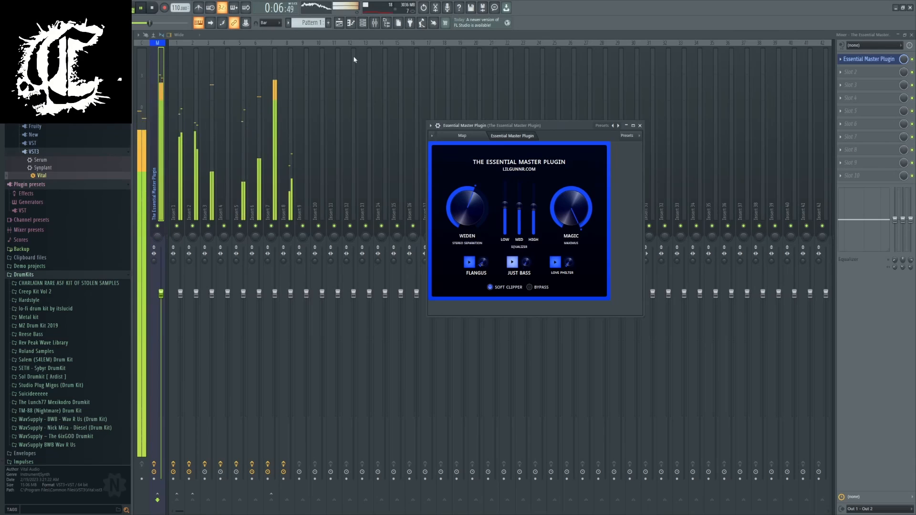
{"action": "key", "text": "F5"}
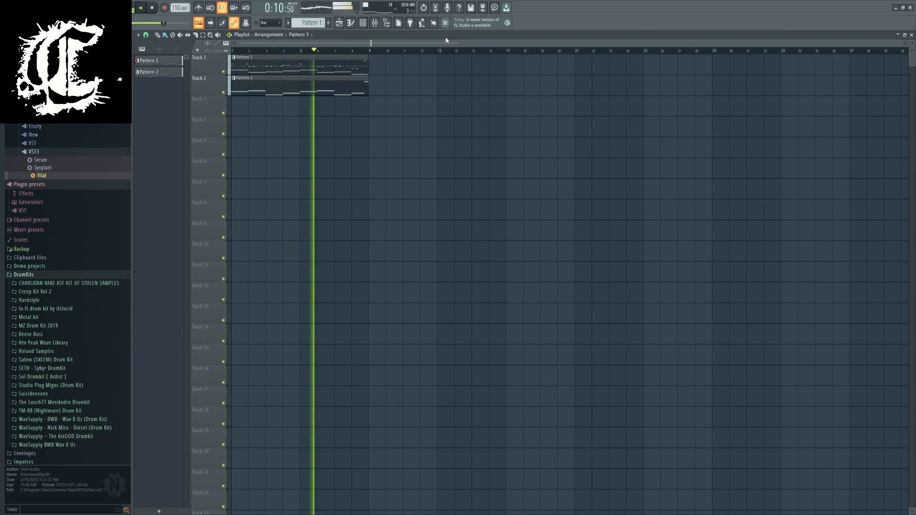
{"action": "left_click", "coordinate": [152, 8]}
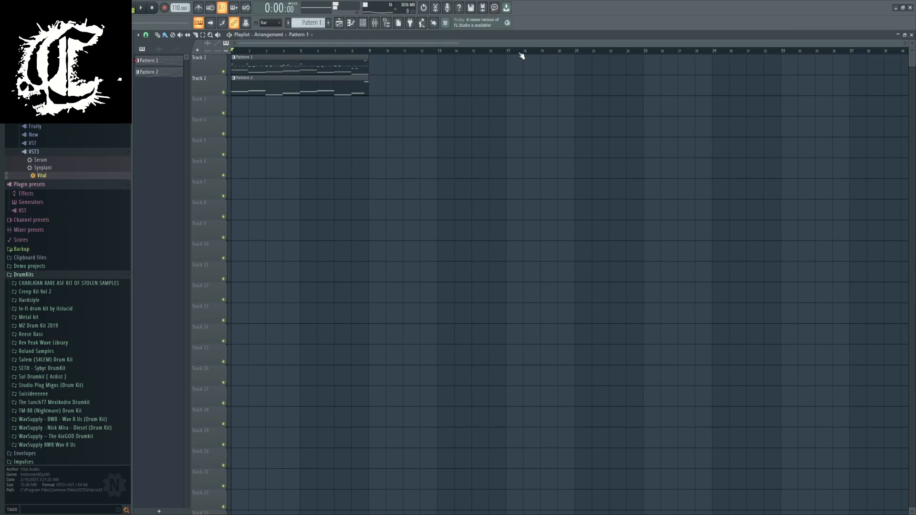